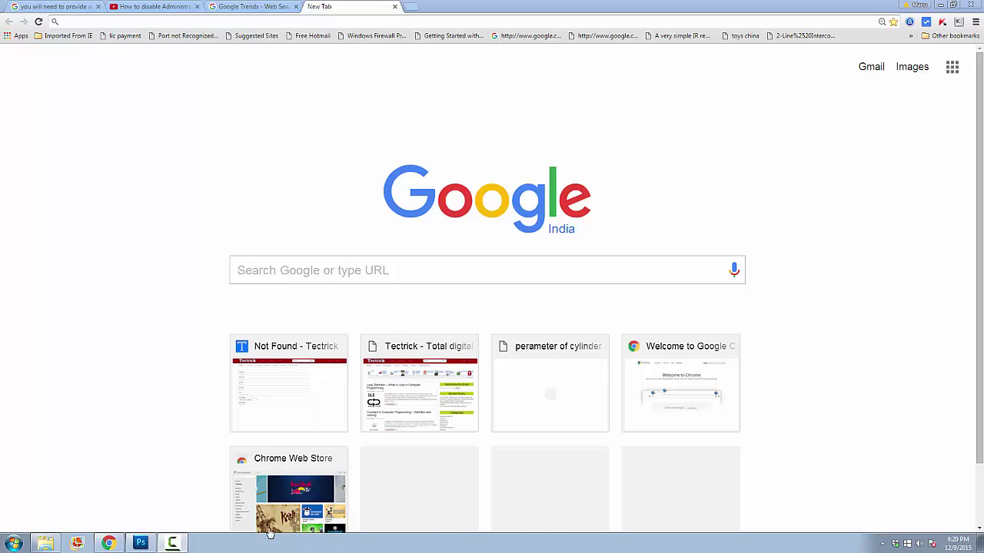
Open the Windows Start menu over Chrome's New Tab page.
click(14, 545)
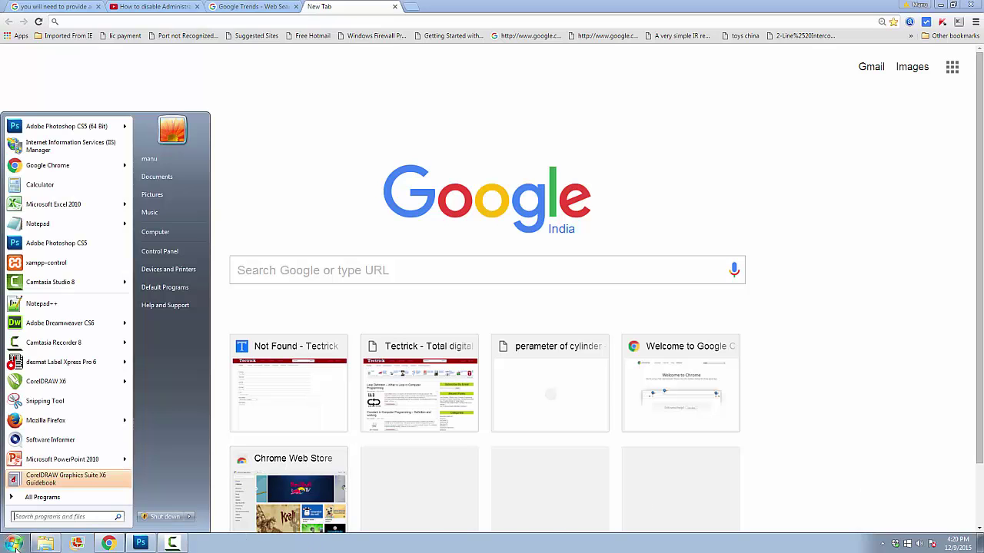
Open Computer and then the media (E:) drive.
click(154, 233)
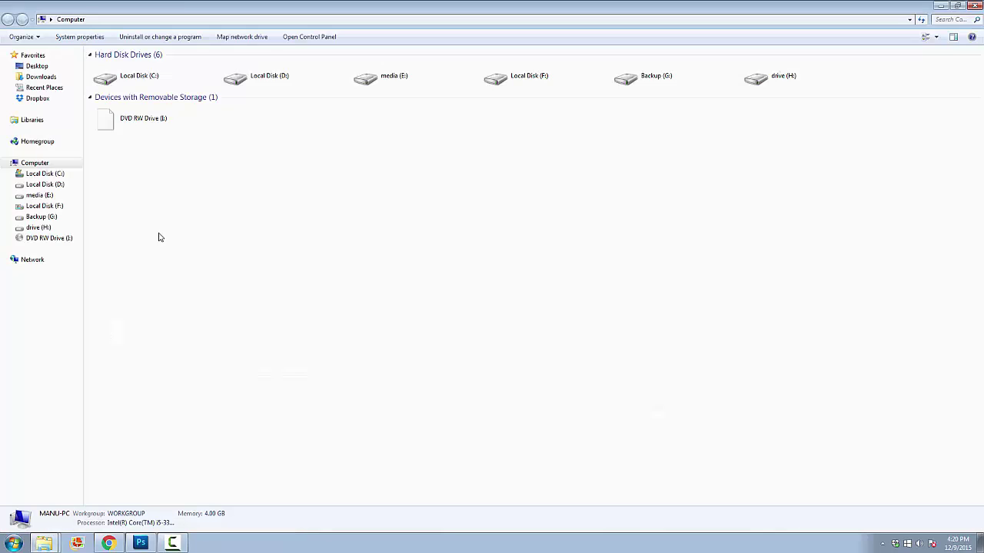
click(498, 83)
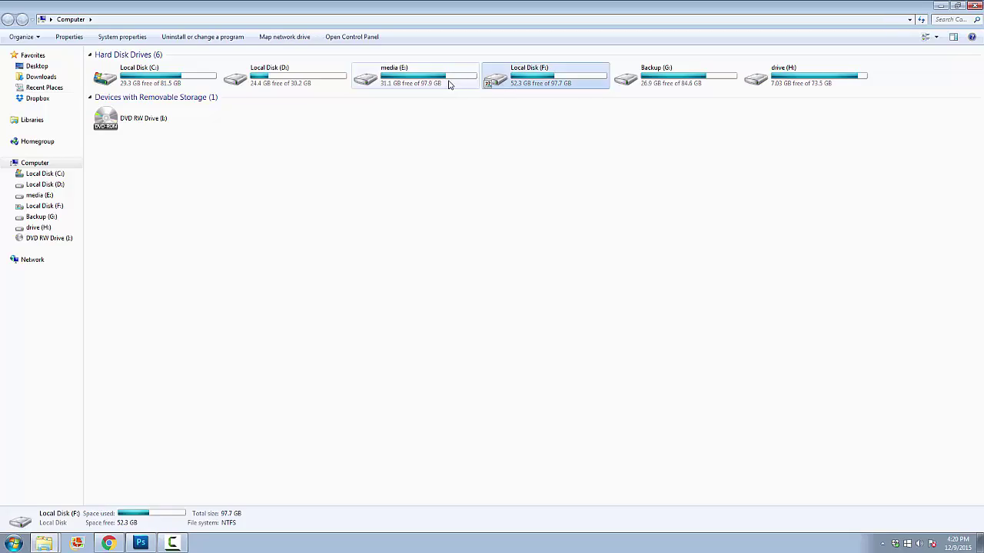
double_click(451, 81)
Try deleting folder 6d8330fc3eed15ab53e4822a9dee with admin permission, then move the Access Denied dialog aside.
click(209, 18)
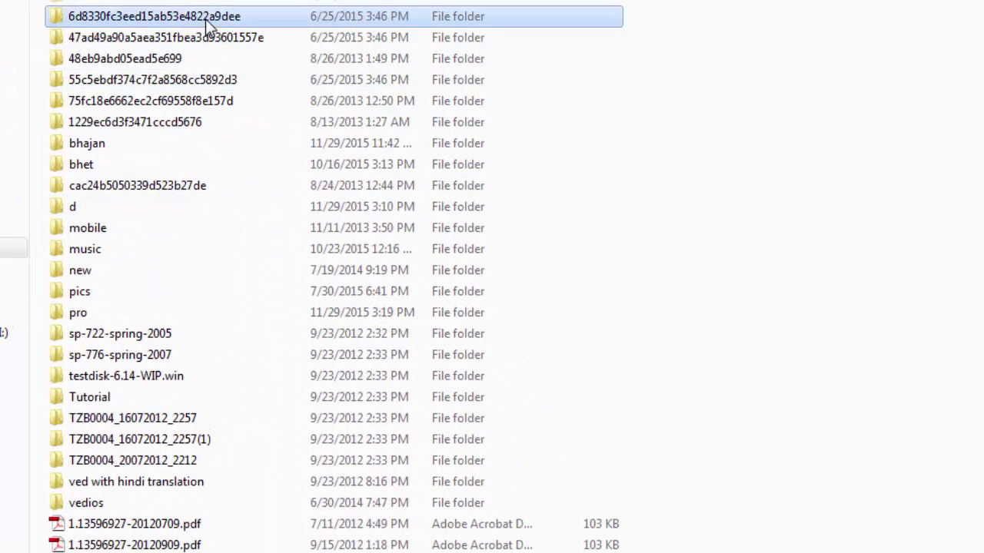
right_click(145, 17)
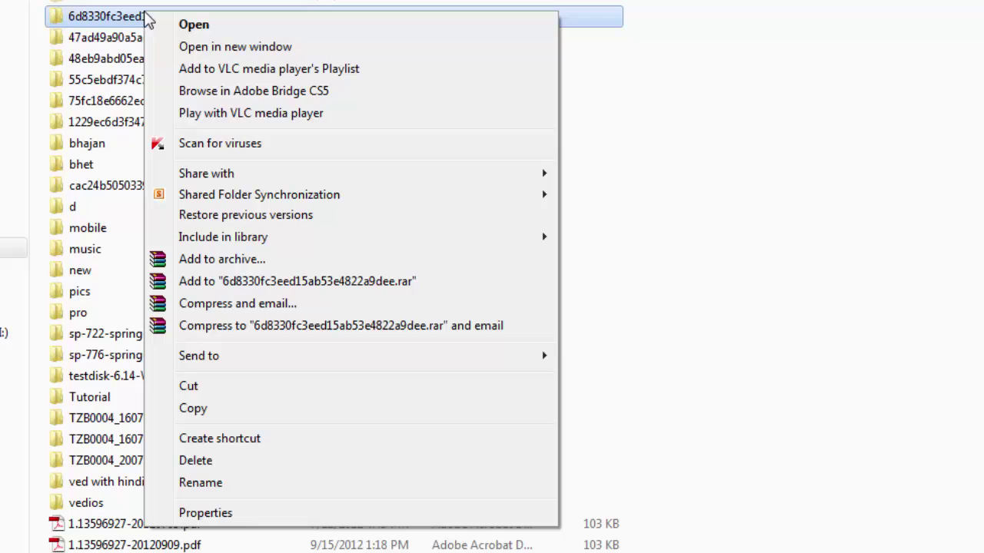
click(240, 461)
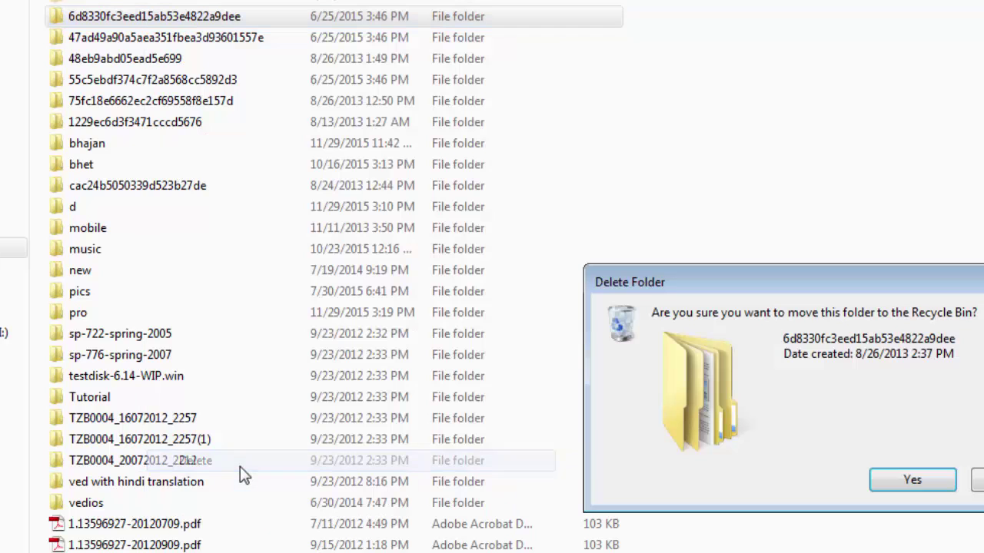
click(905, 478)
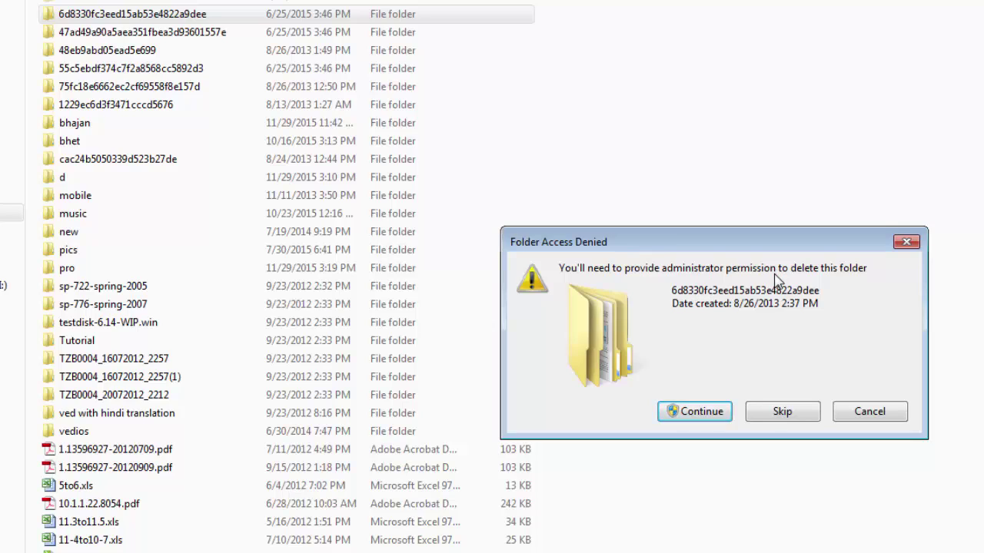
click(724, 414)
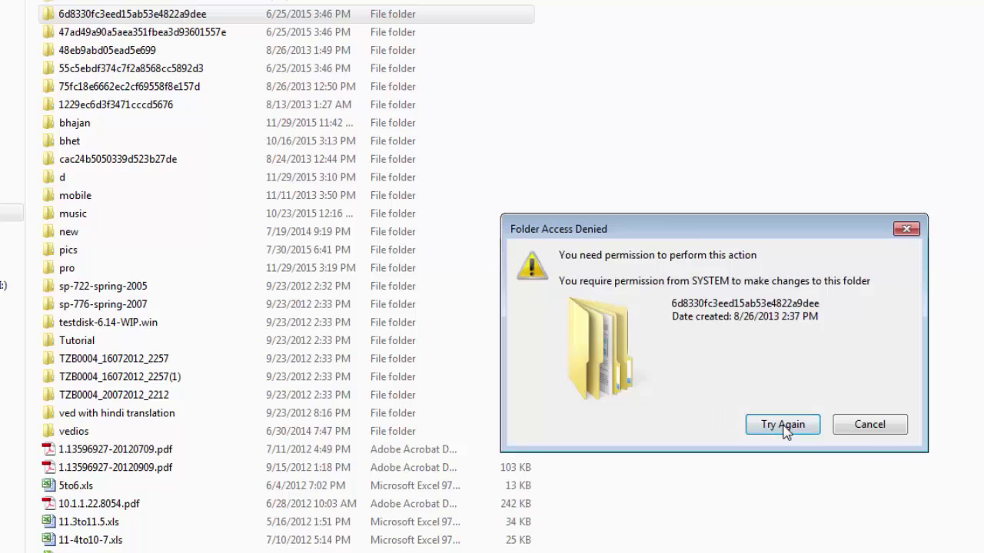
click(784, 429)
drag(799, 231, 979, 141)
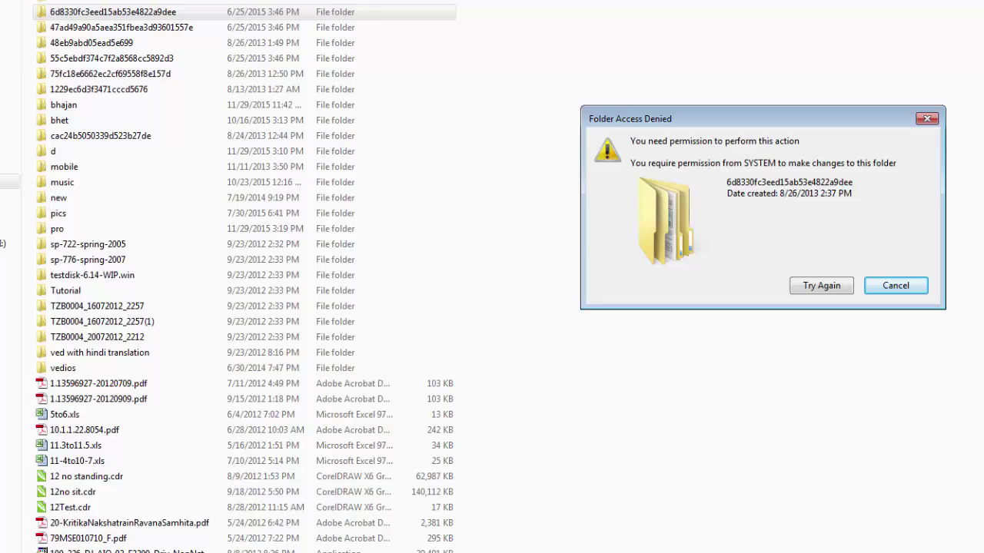
Open Control Panel in Category view and go to User Accounts and Family Safety > User Accounts.
key(super)
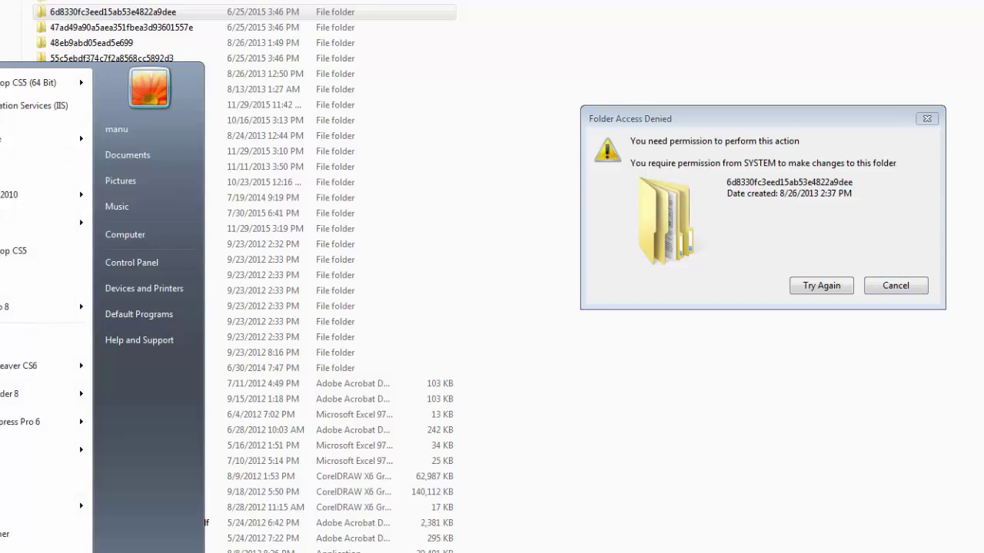
click(159, 264)
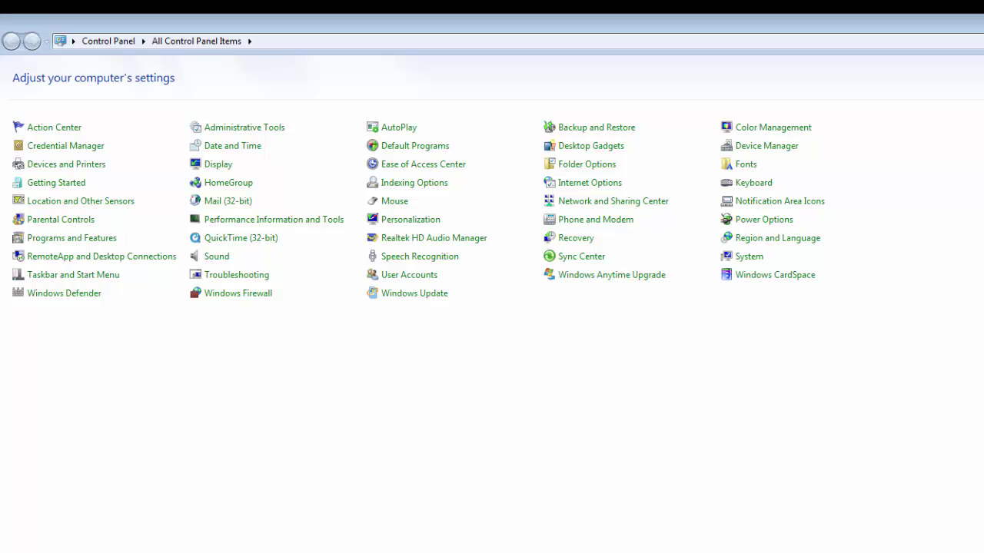
key(alt+Up)
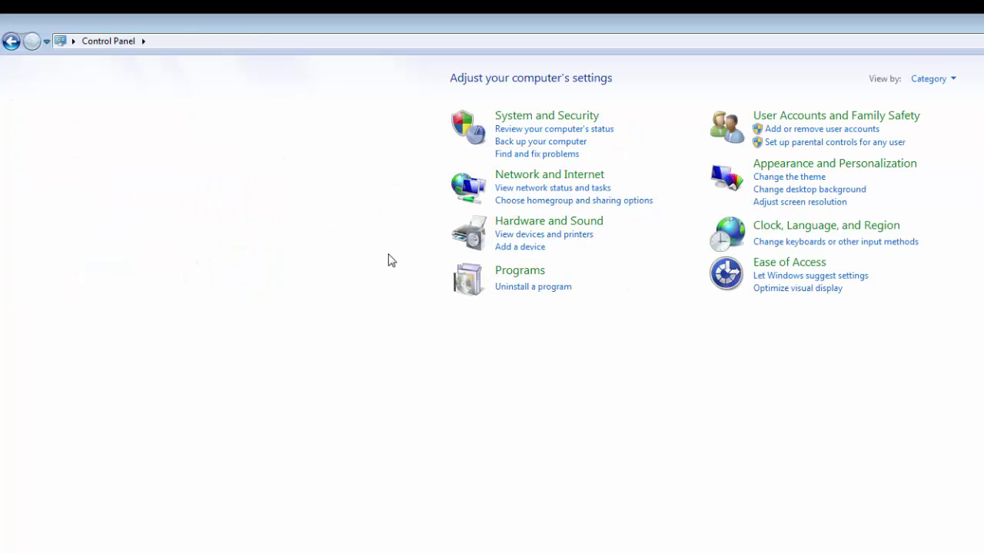
click(792, 121)
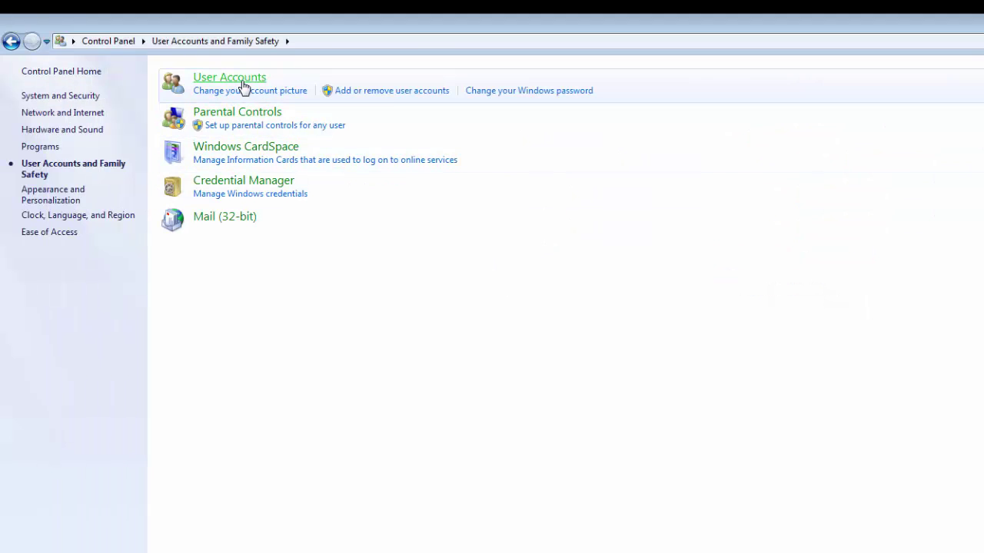
click(244, 82)
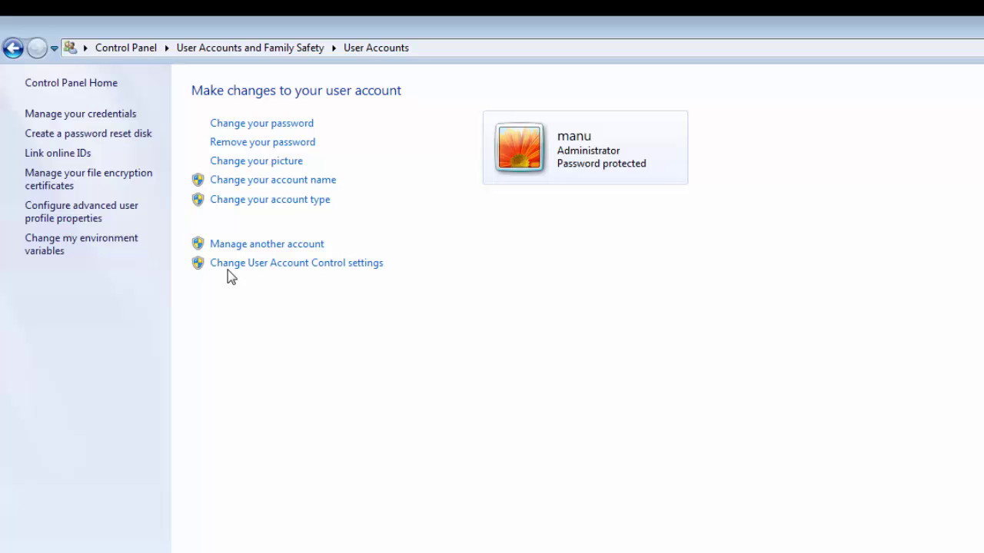
Lower the User Account Control Settings slider to Never notify.
click(277, 264)
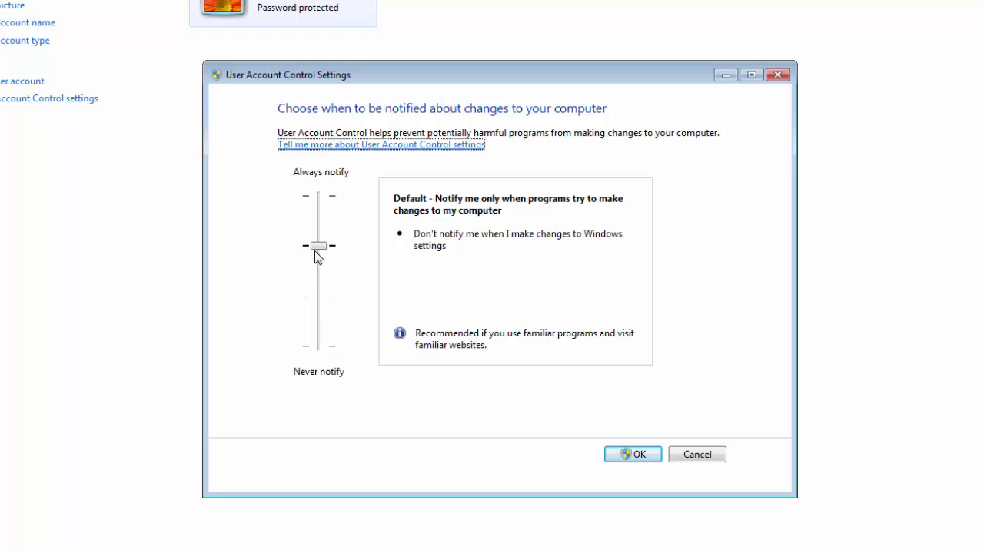
click(319, 248)
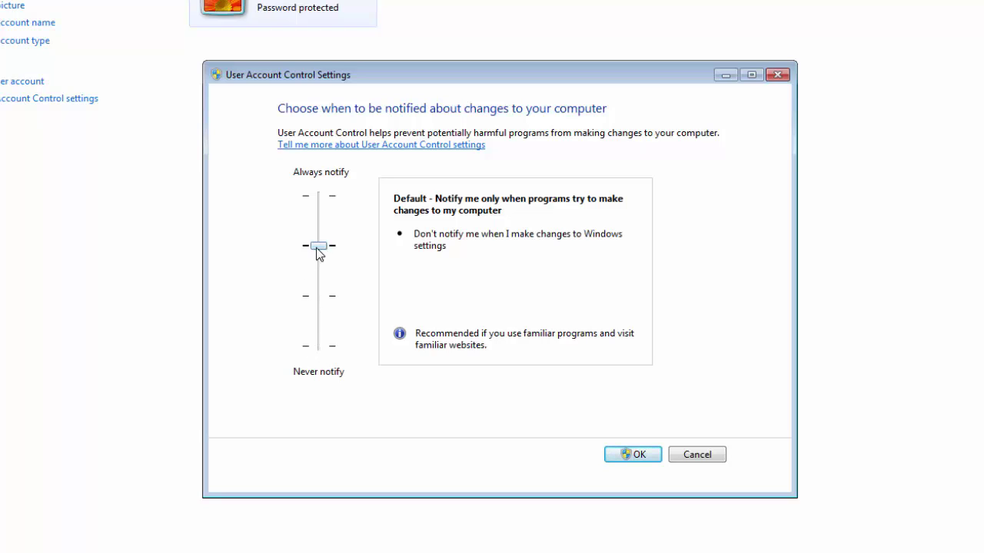
drag(319, 253, 322, 351)
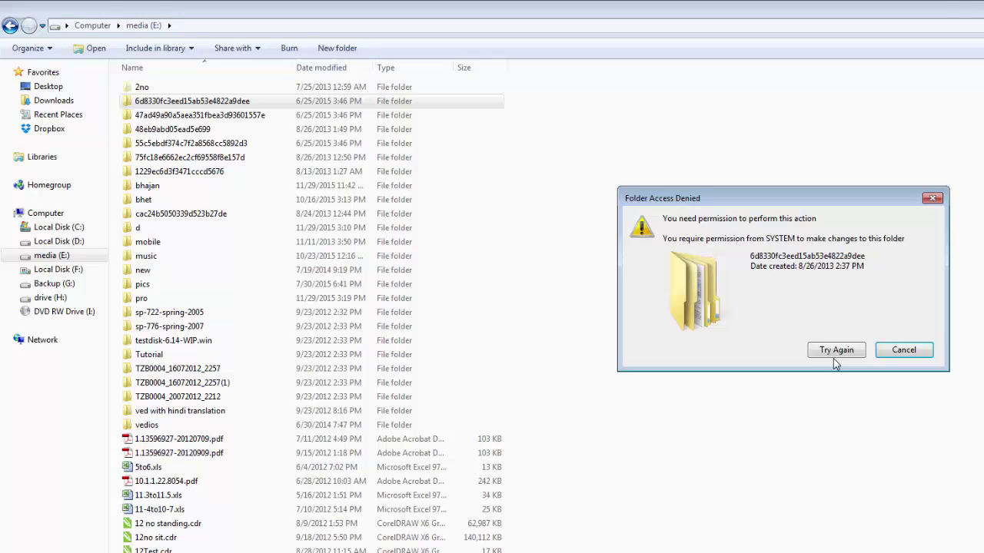
Retry deleting folder 6d8330fc3eed15ab53e4822a9dee on E:, then cancel the Folder Access Denied prompt.
click(899, 350)
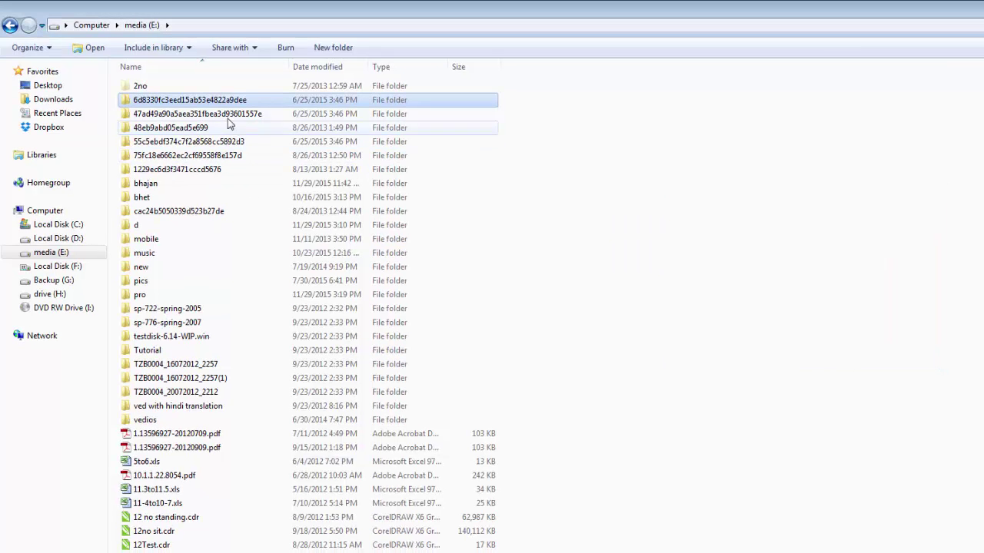
right_click(221, 107)
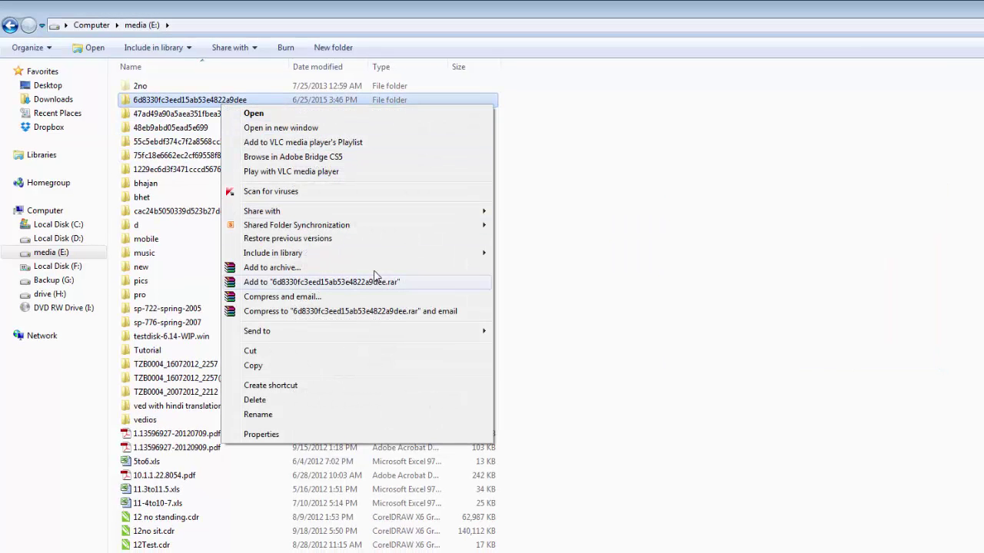
click(320, 400)
click(697, 400)
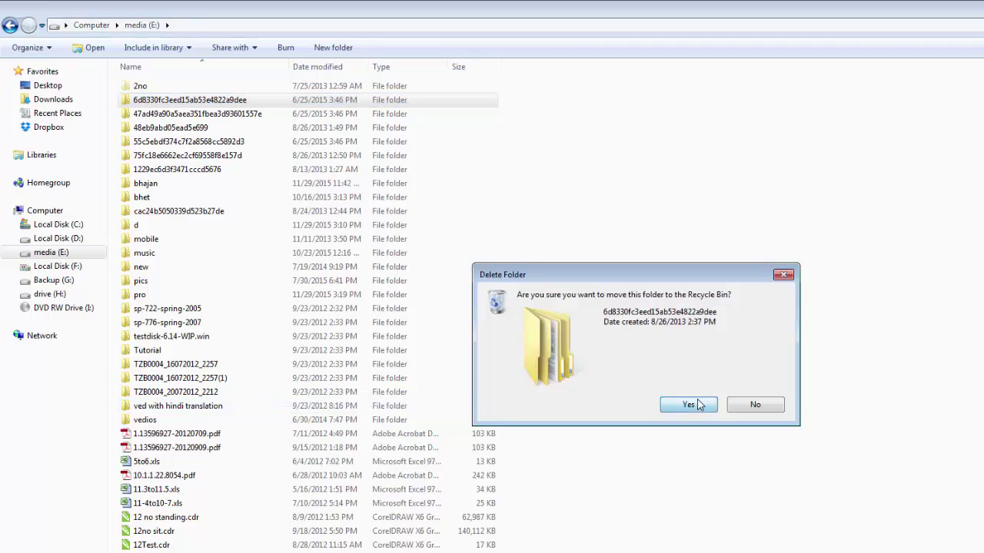
click(614, 408)
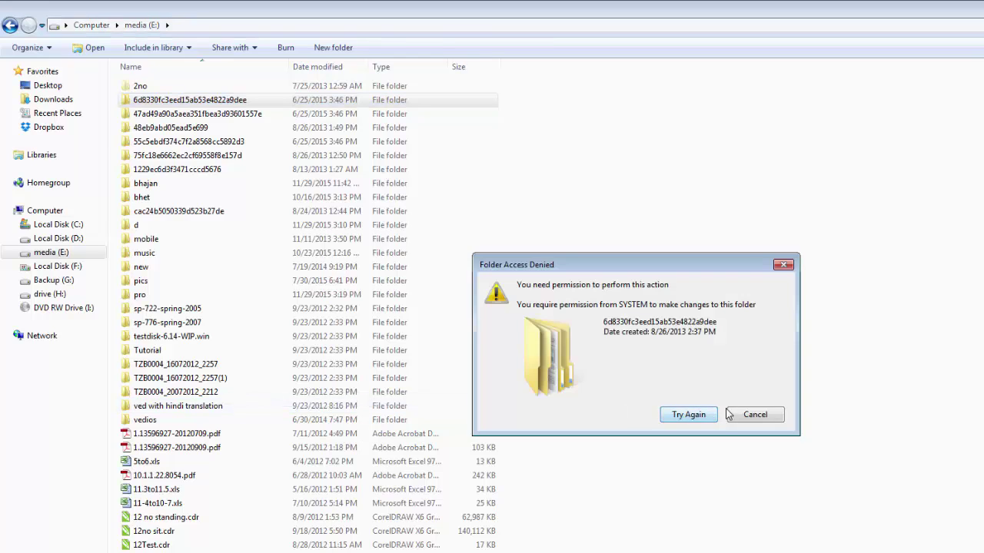
click(739, 412)
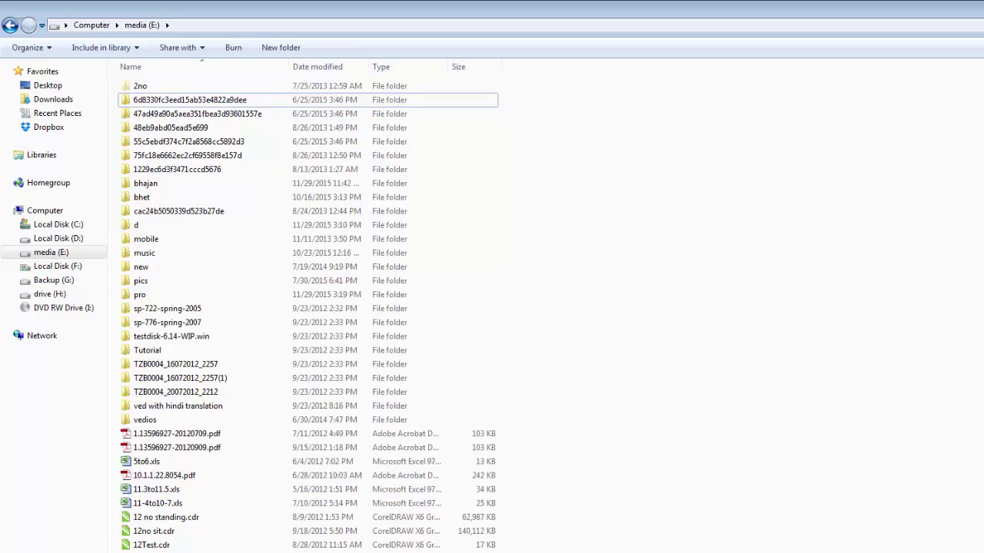
Bring the Start menu back up.
key(super)
click(698, 446)
key(super)
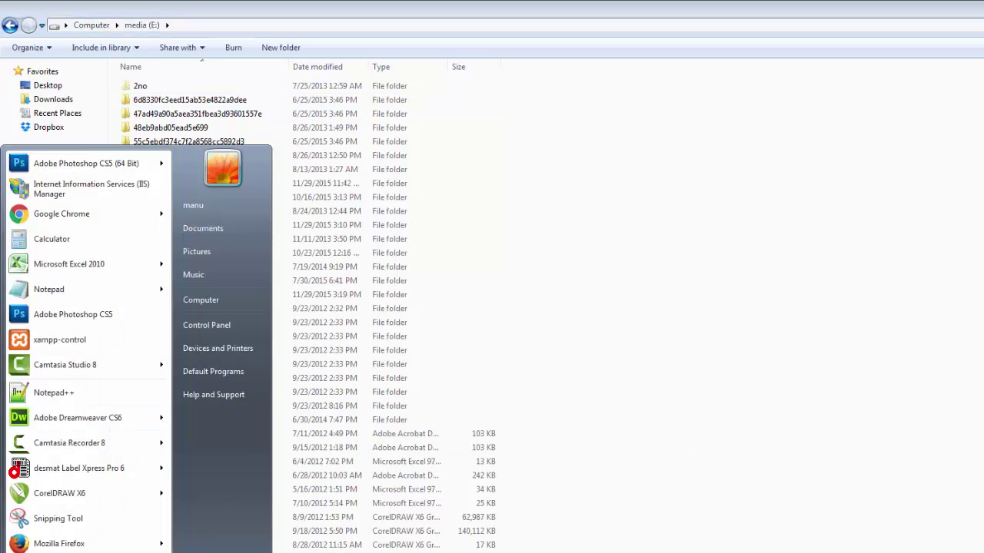
Open Control Panel and set View by to Small icons to list All Control Panel Items.
click(225, 326)
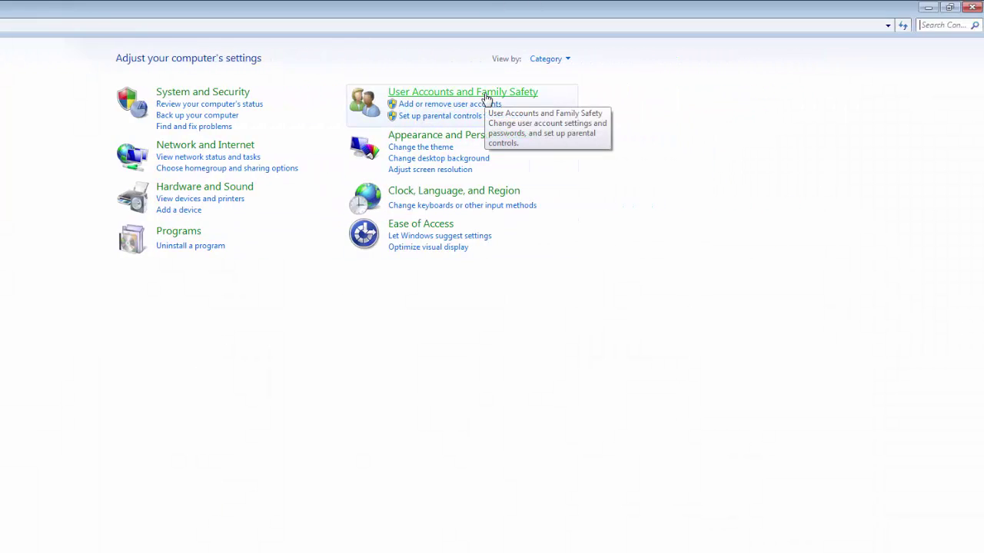
click(569, 60)
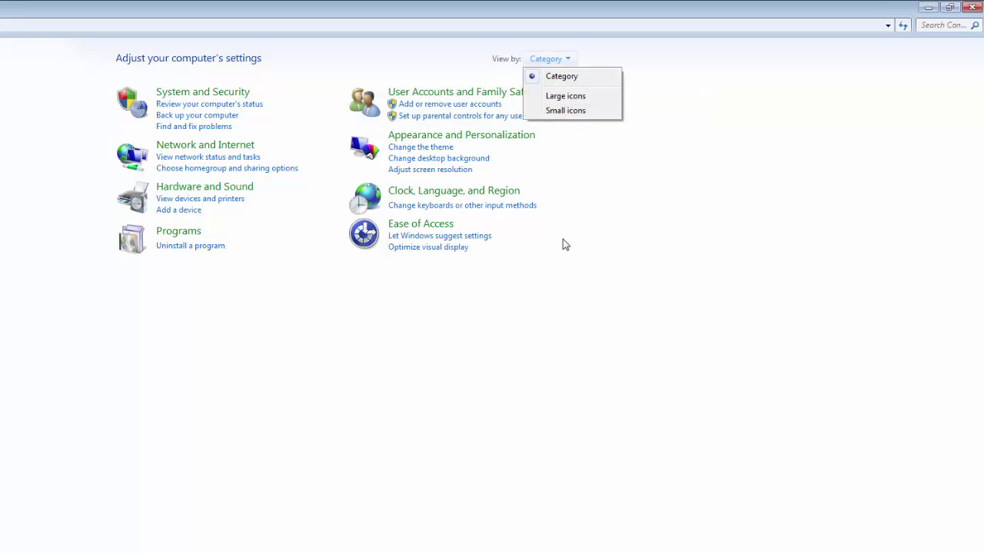
click(572, 113)
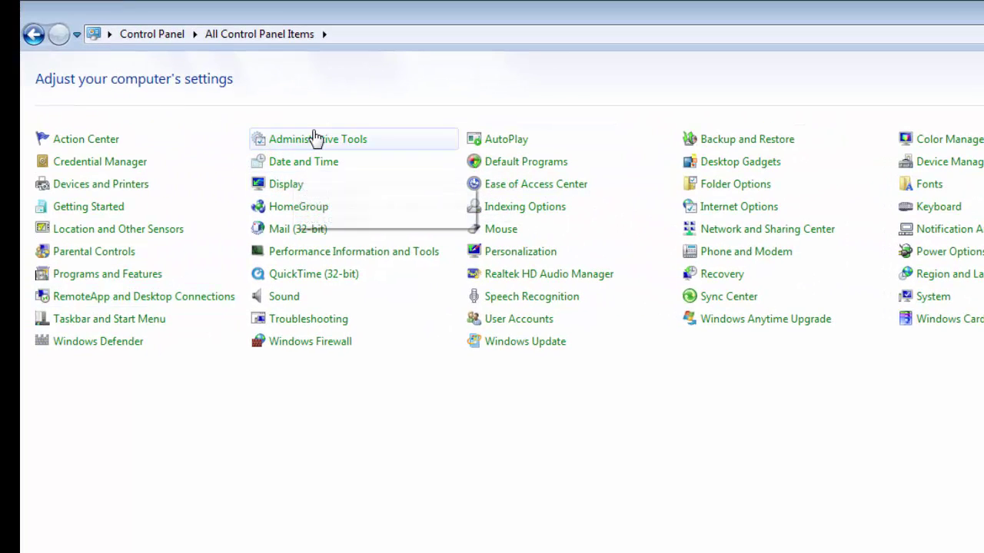
key(super)
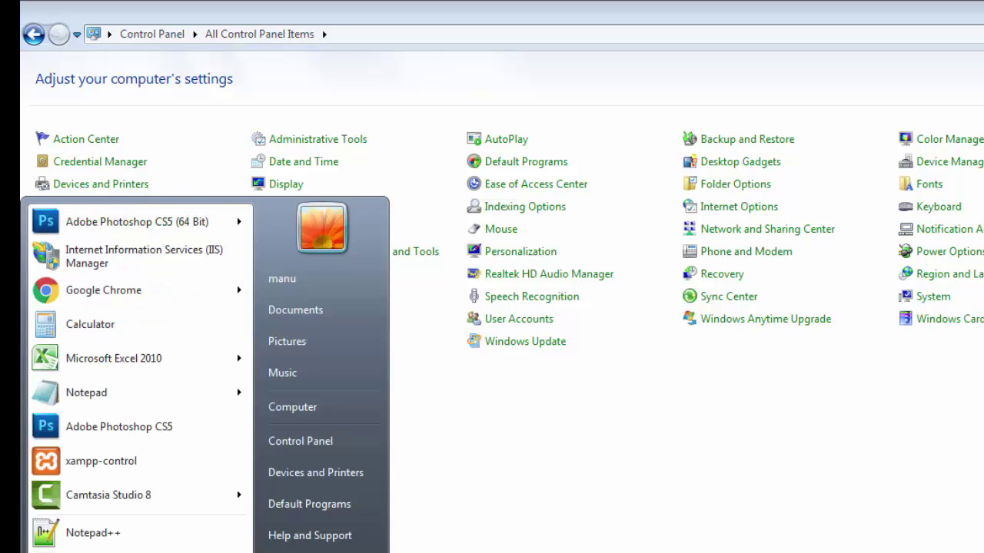
key(super)
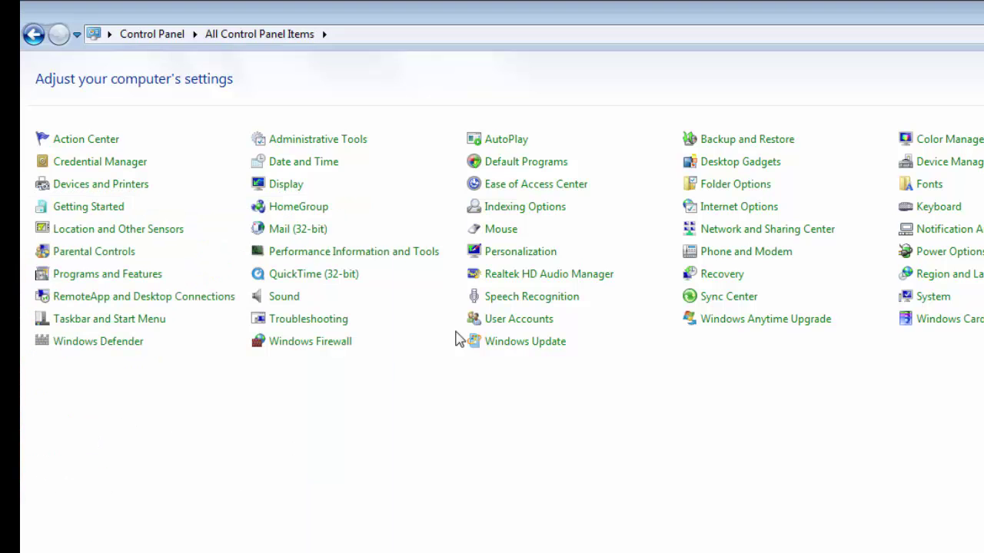
Open Administrative Tools and launch Local Security Policy.
click(347, 141)
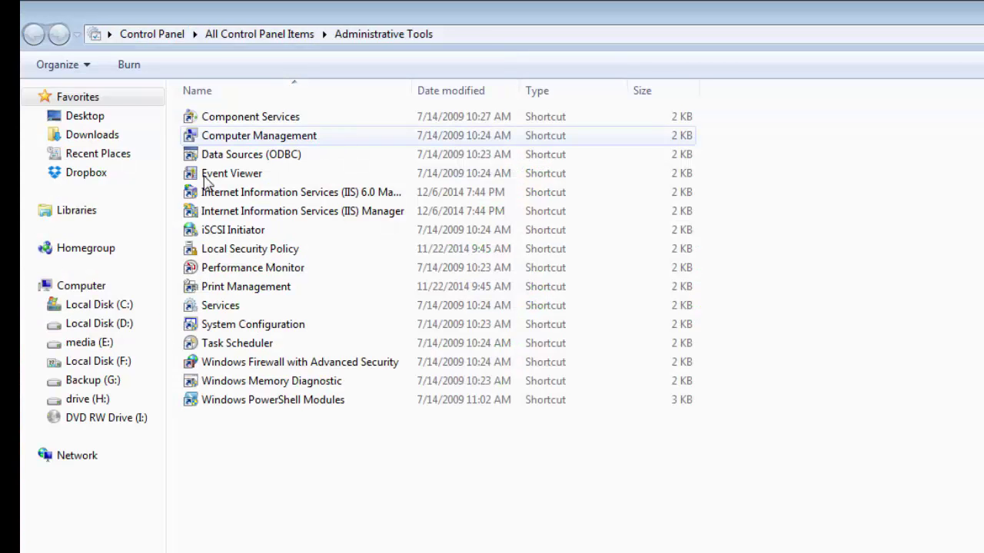
click(229, 251)
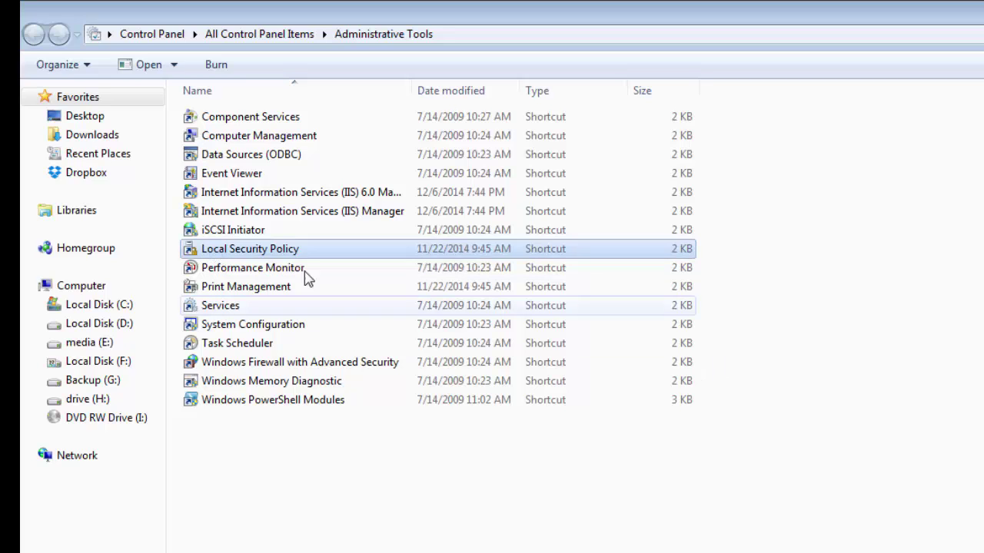
double_click(260, 255)
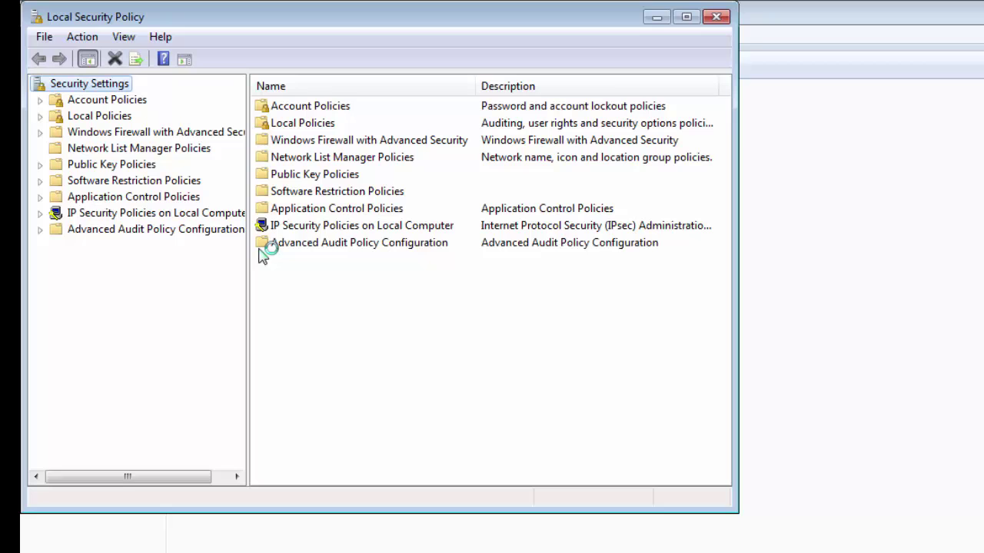
Maximize Local Security Policy and open Local Policies > Security Options.
click(687, 18)
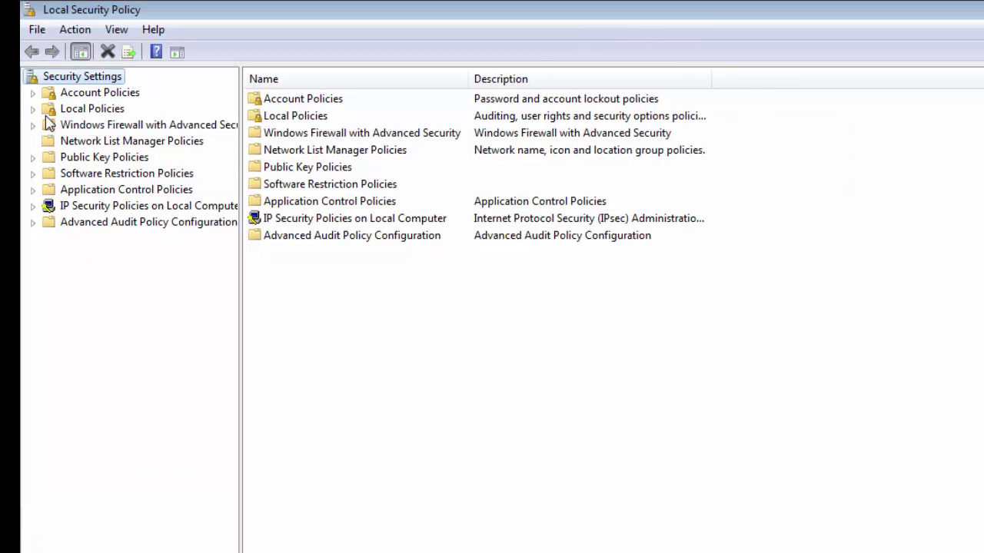
click(65, 110)
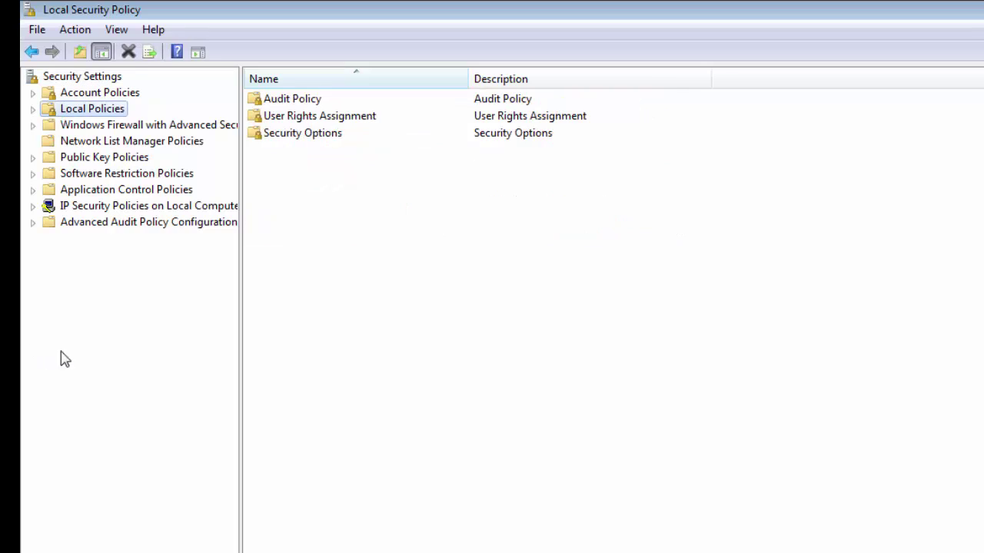
double_click(279, 137)
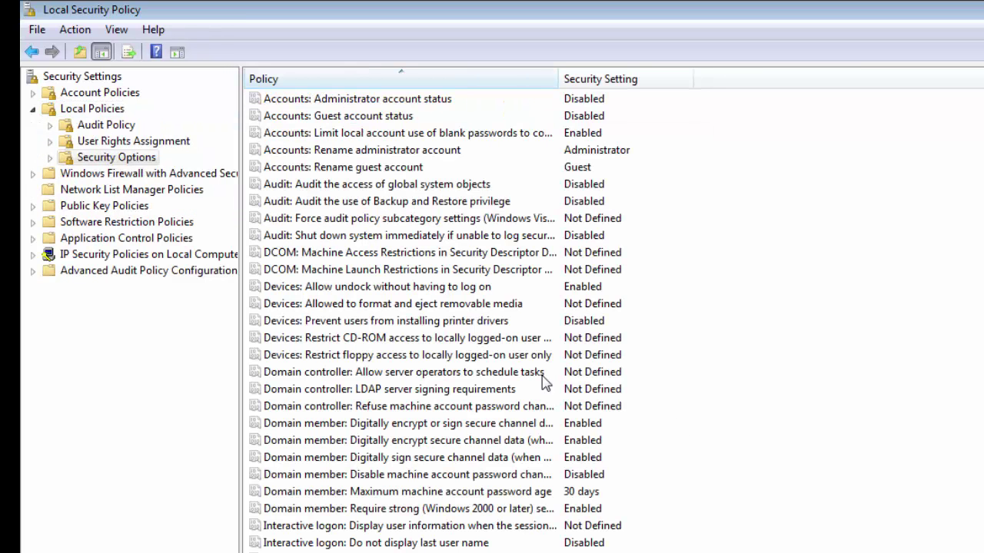
Scroll to the User Account Control policies, select Detect application installations, and widen the Policy column.
click(449, 346)
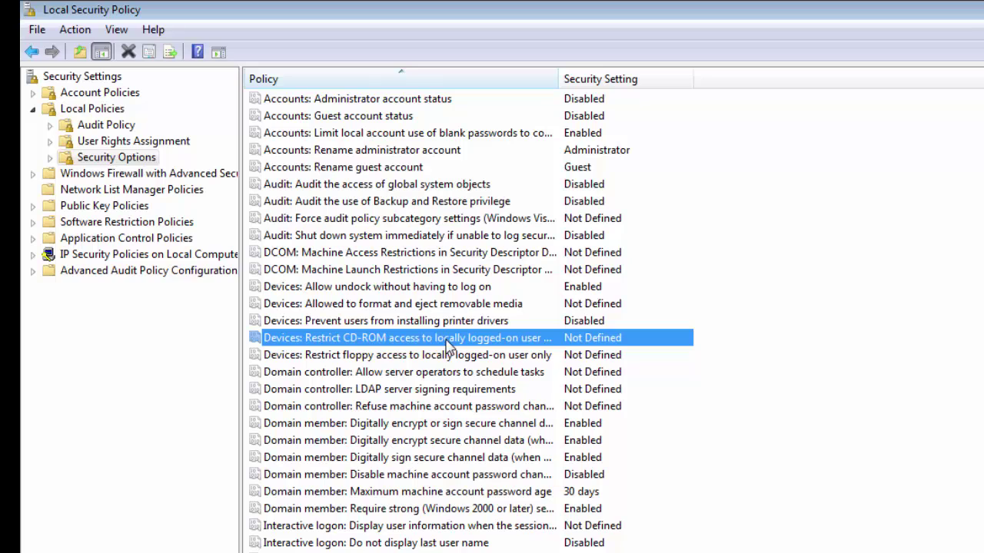
scroll(449, 346, down, 15)
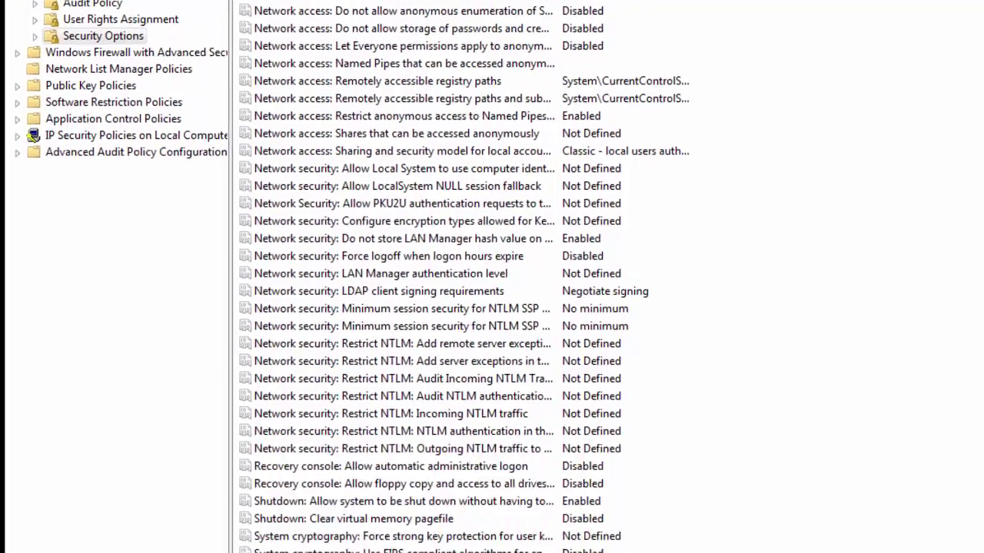
click(403, 552)
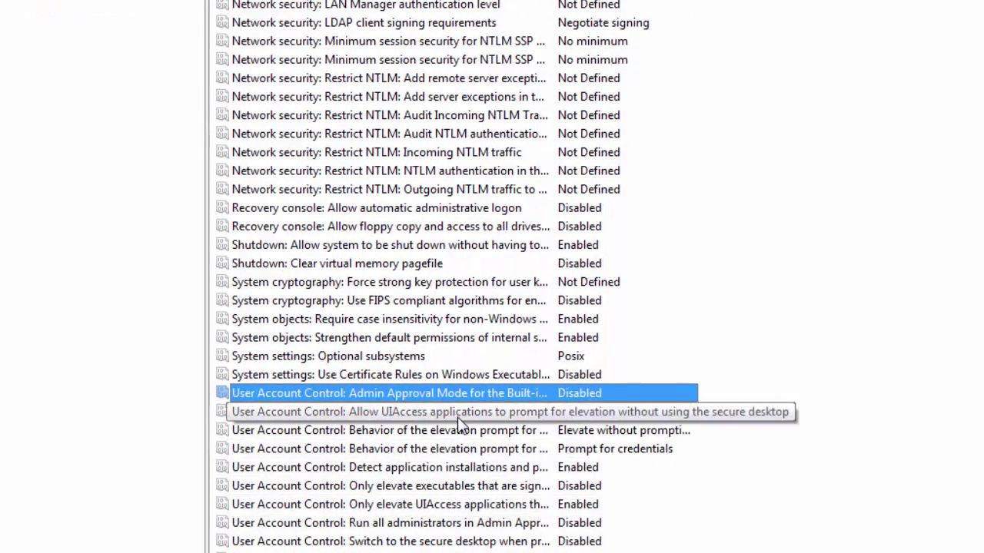
click(460, 419)
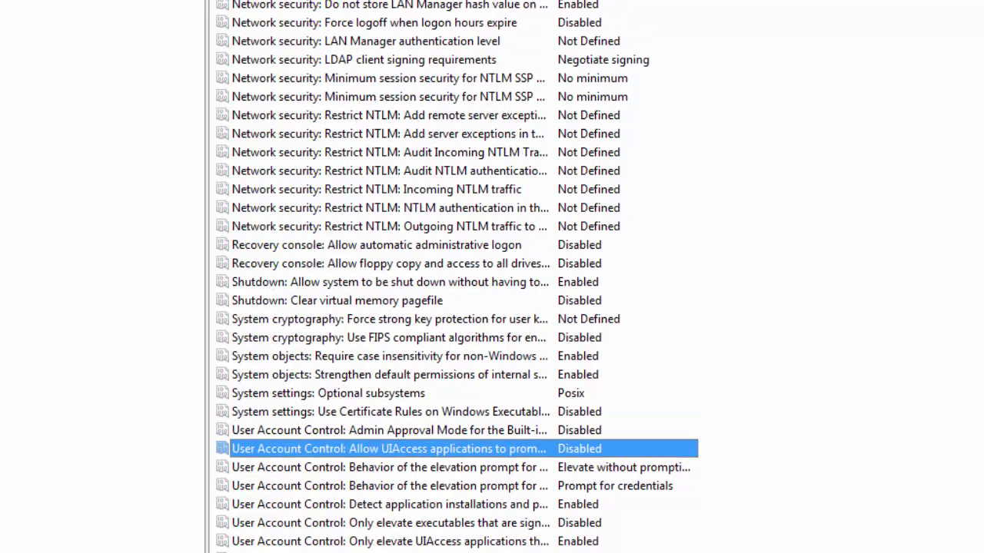
key(Down)
key(Down)
key(Down)
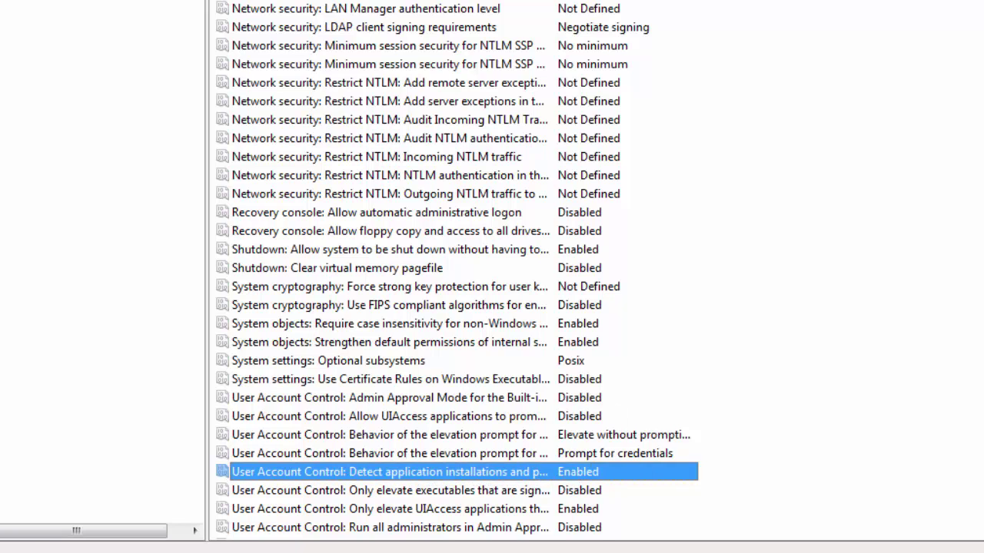
key(ctrl+KP_Add)
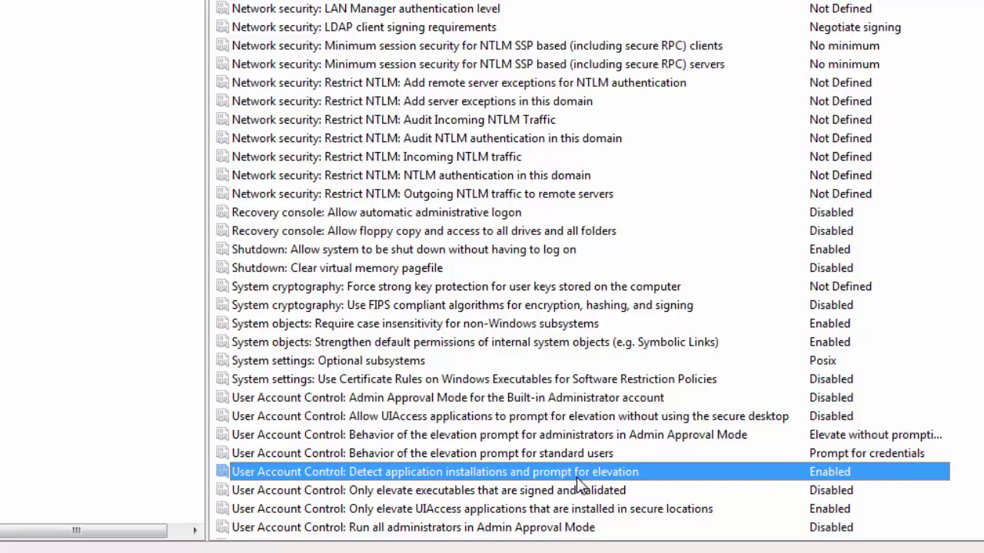
Set 'User Account Control: Detect application installations and prompt for elevation' to Disabled and apply it.
right_click(584, 472)
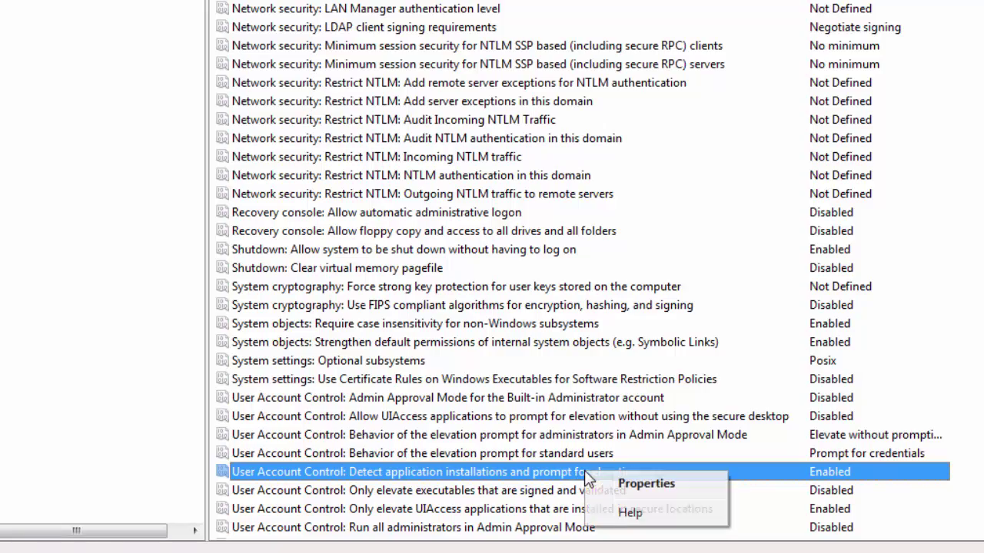
click(630, 485)
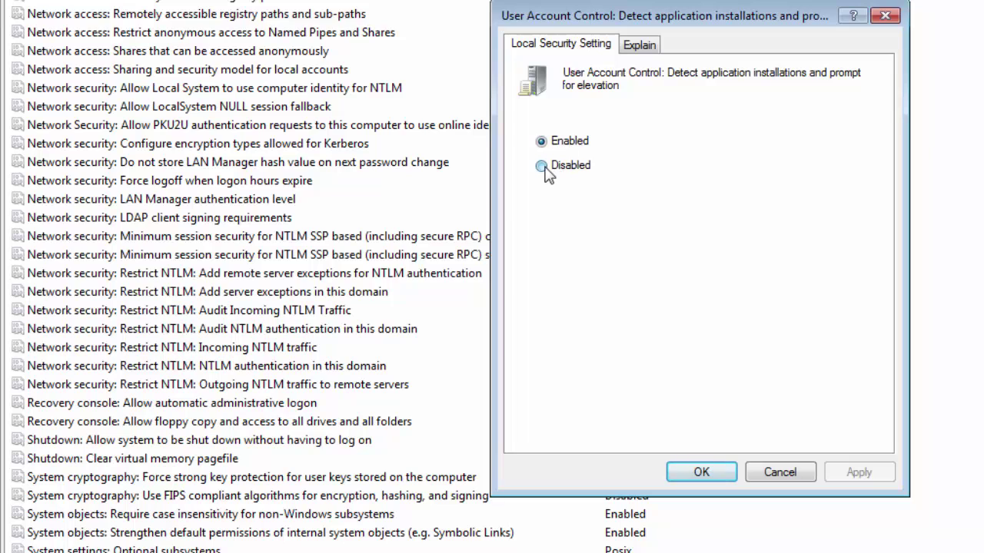
click(544, 168)
click(862, 476)
click(695, 472)
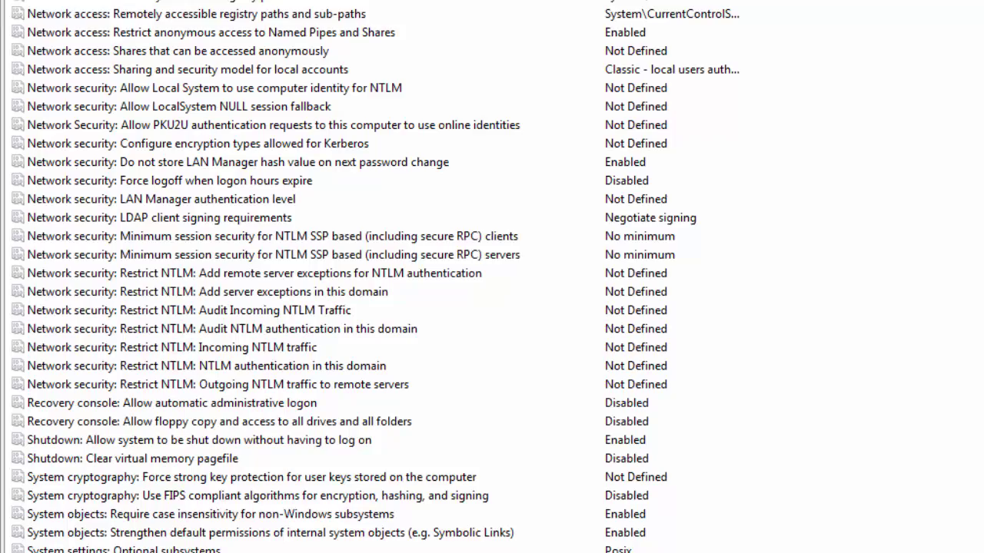
click(231, 519)
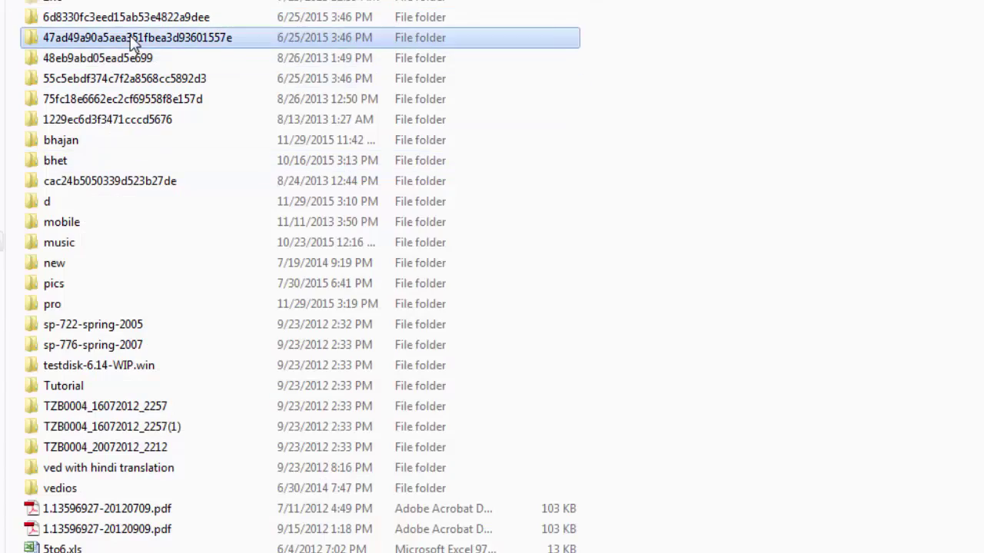
right_click(130, 36)
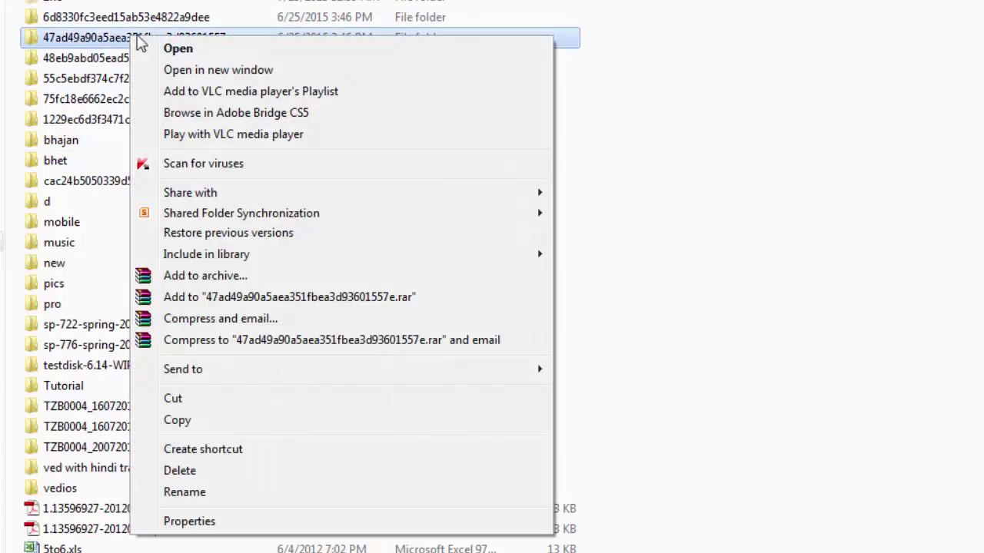
click(184, 471)
click(862, 466)
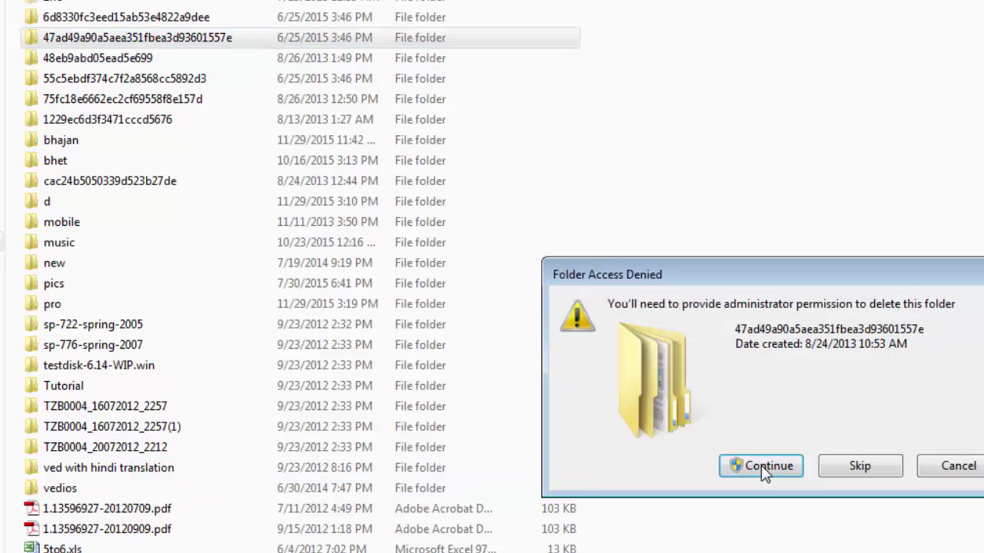
click(738, 461)
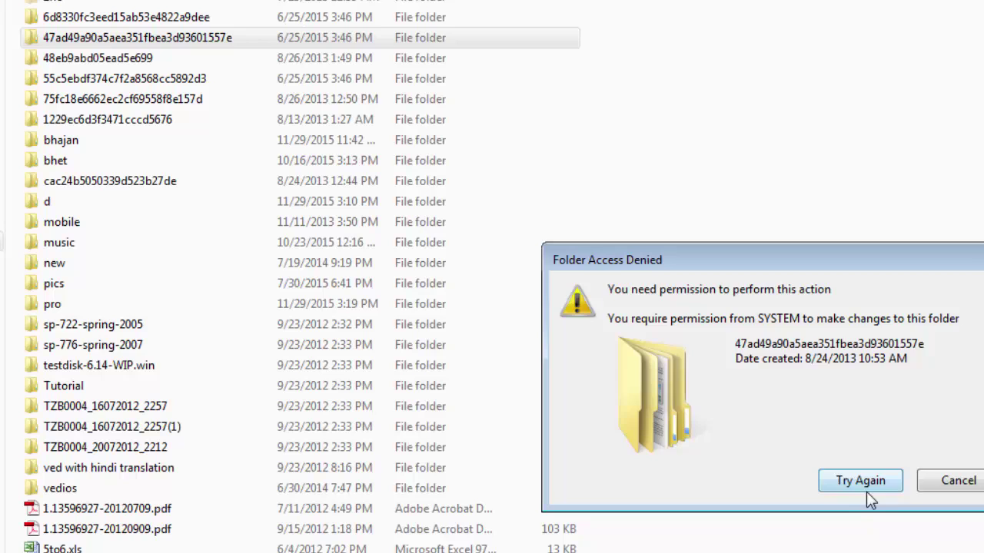
click(922, 484)
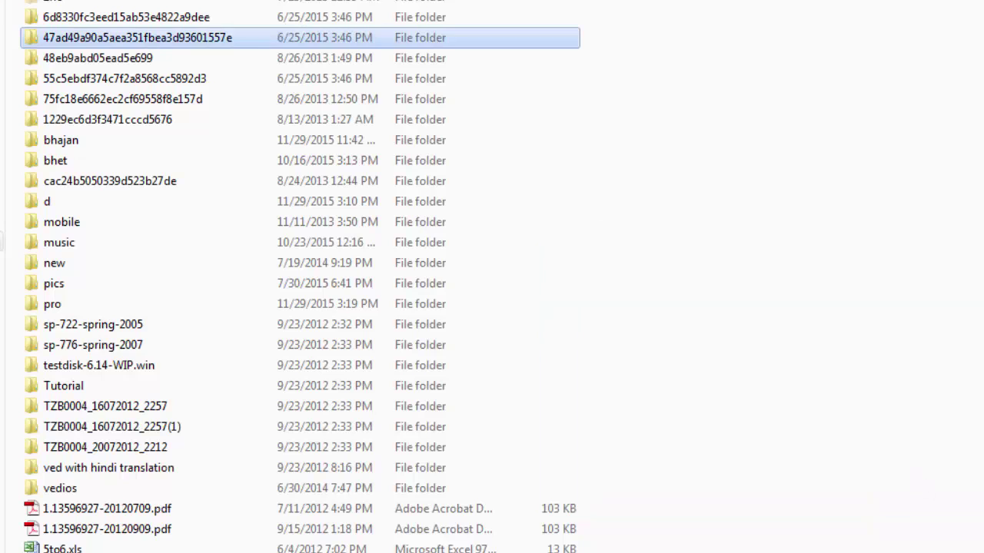
right_click(100, 18)
click(158, 454)
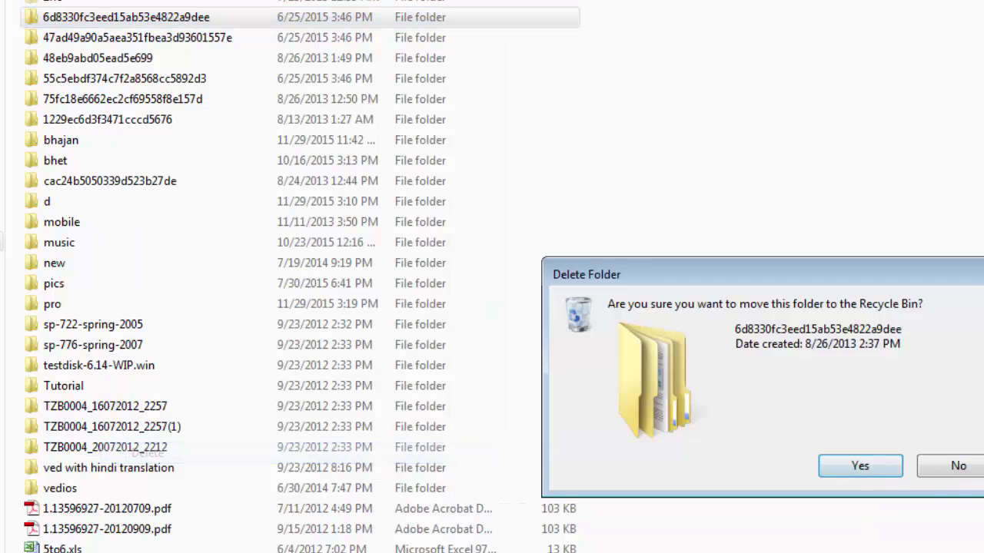
click(890, 462)
click(761, 469)
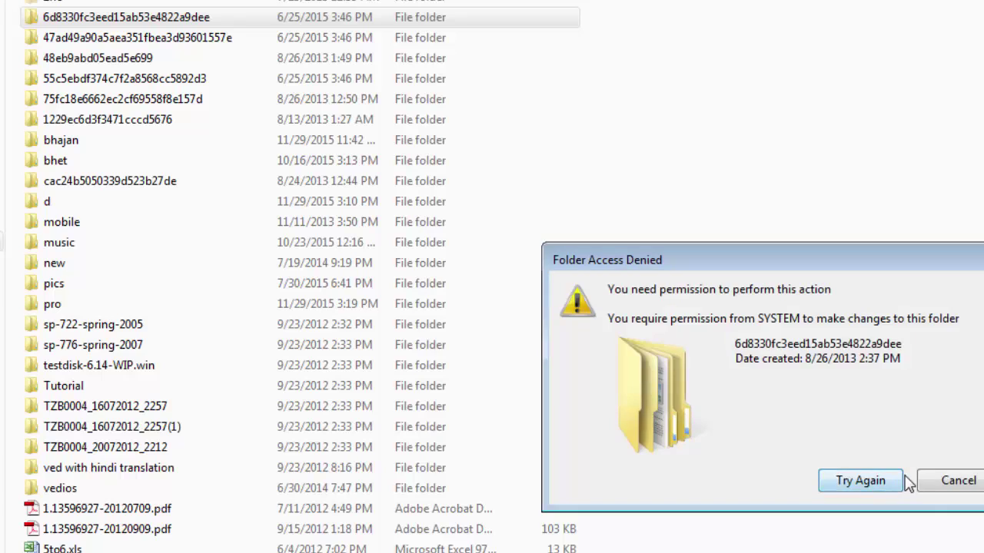
click(954, 480)
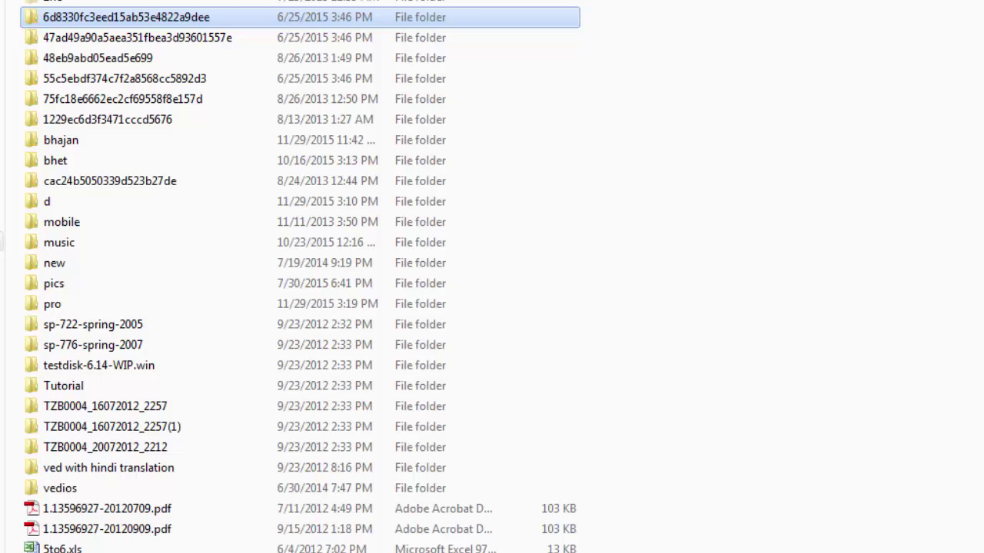
Go to Control Panel > User Accounts and Family Safety > User Accounts > Change your account type.
key(super)
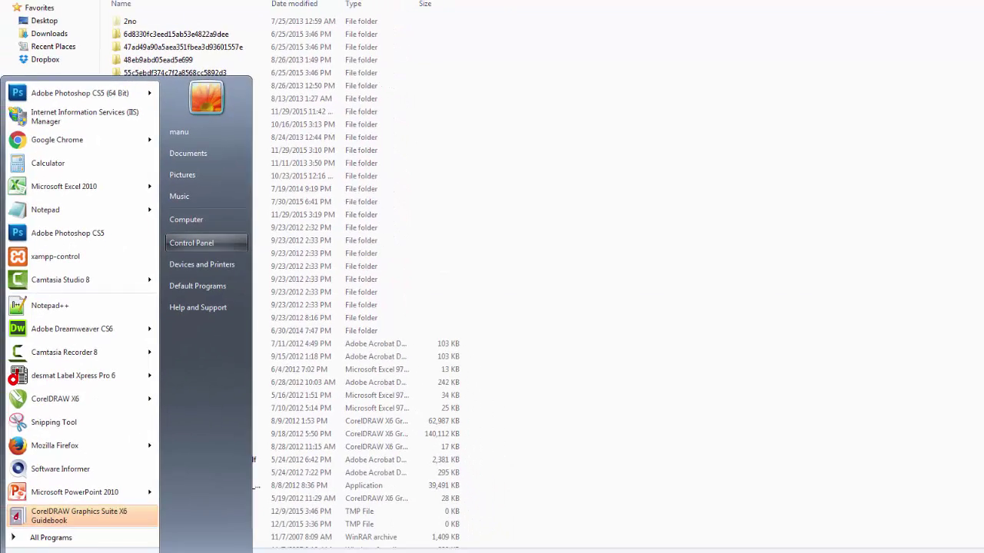
click(189, 250)
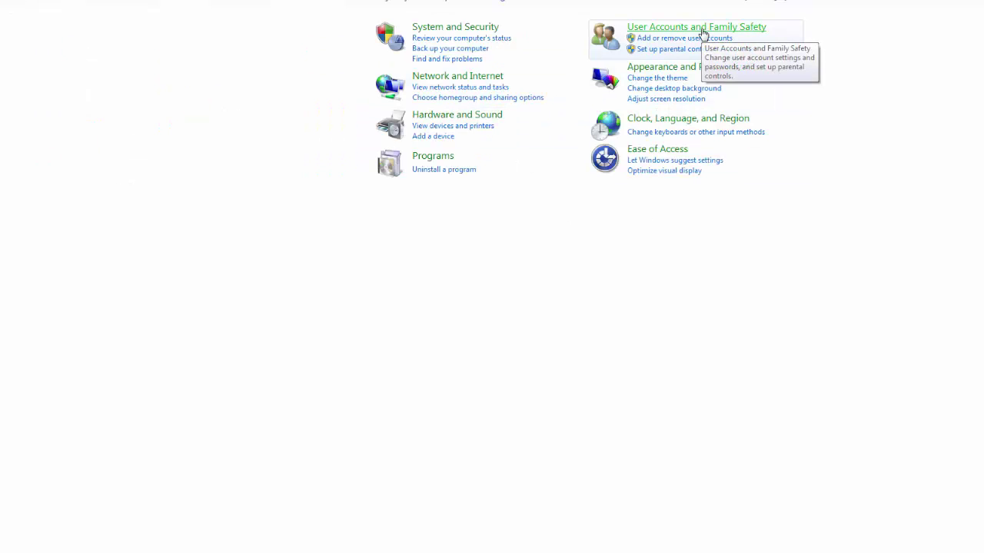
click(703, 33)
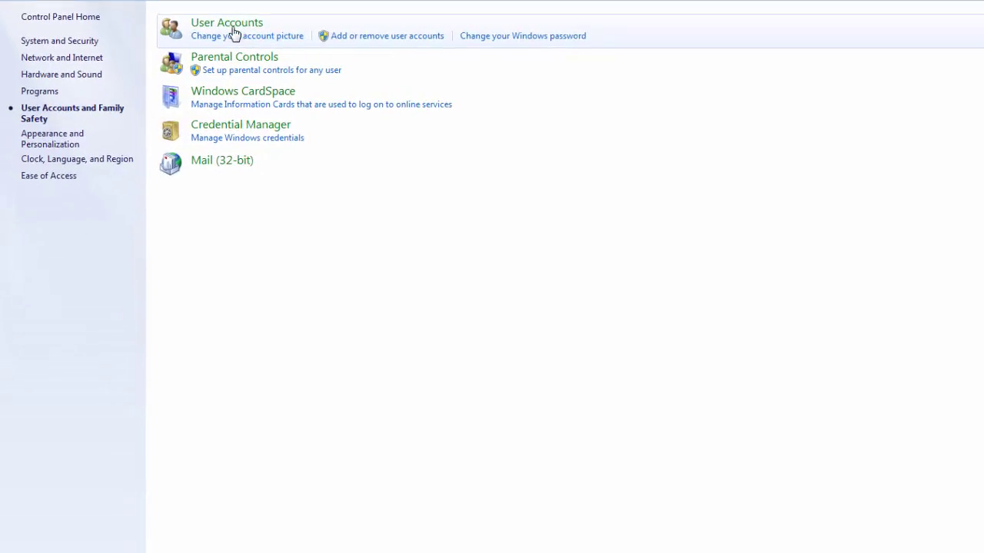
click(230, 23)
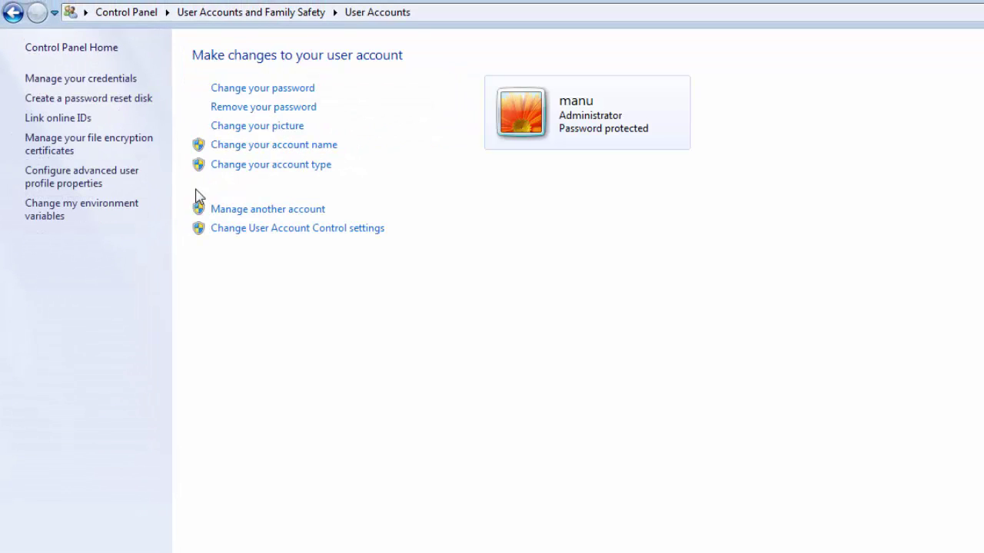
click(258, 167)
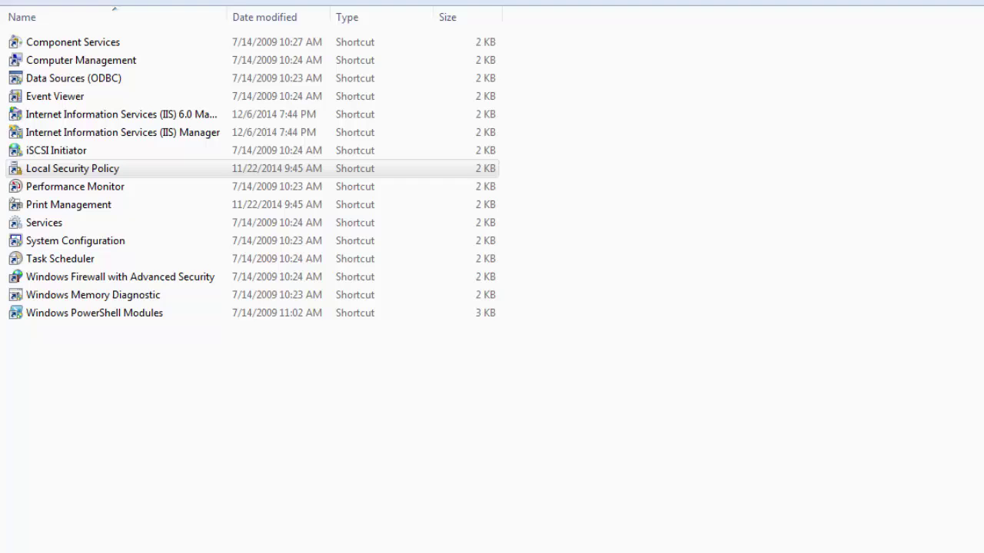
Try deleting folder 48eb9abd05ead5e699, retry once, then cancel when SYSTEM permission refuses it.
key(alt+Tab)
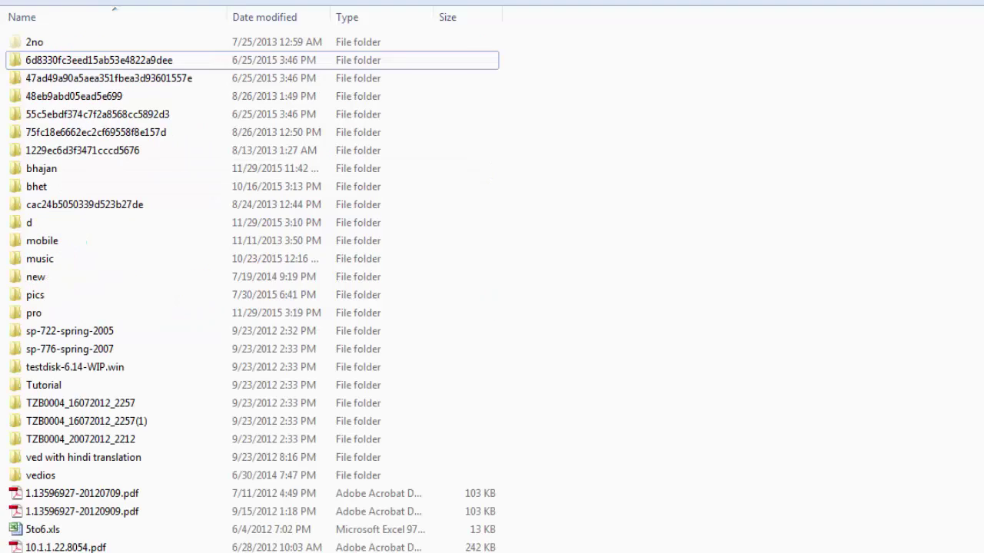
click(89, 96)
right_click(88, 96)
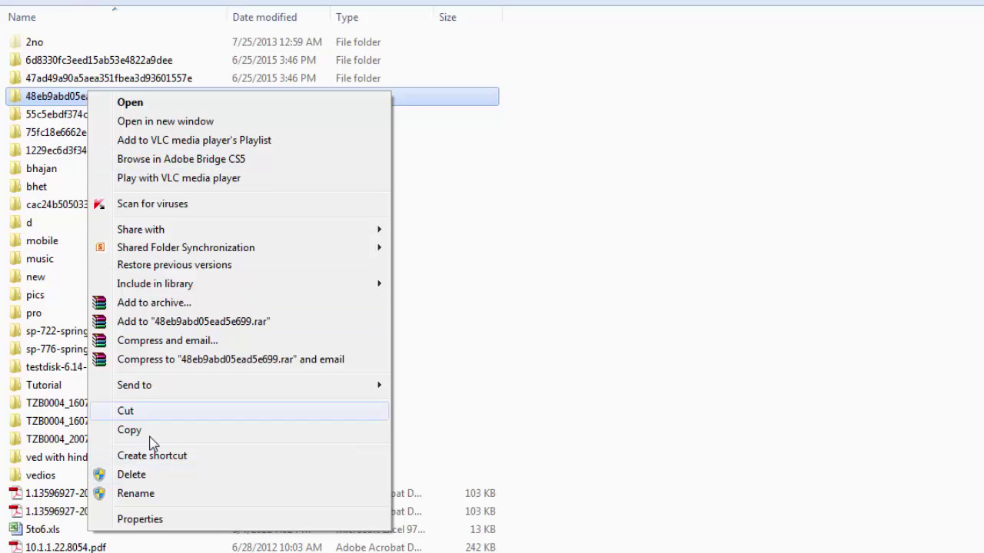
click(132, 475)
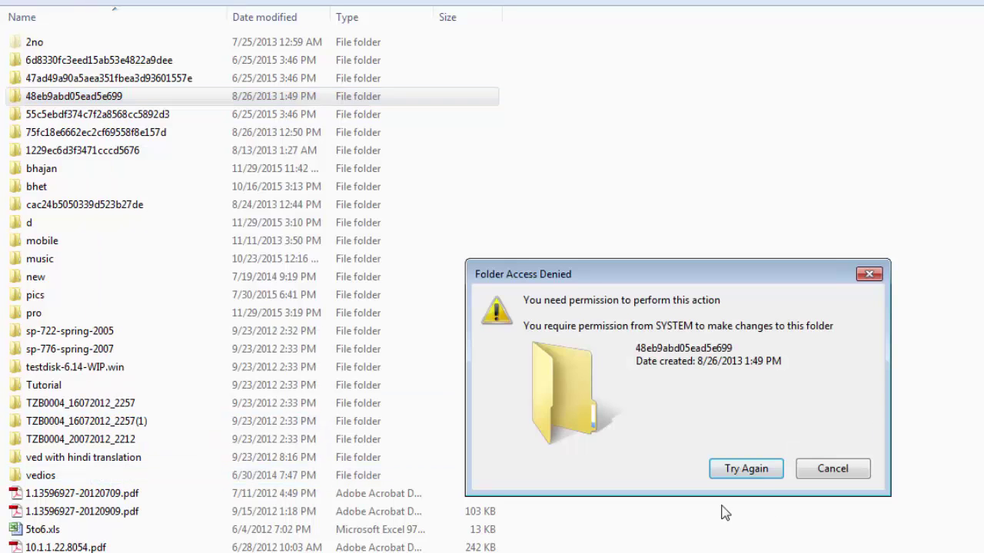
click(754, 470)
click(834, 467)
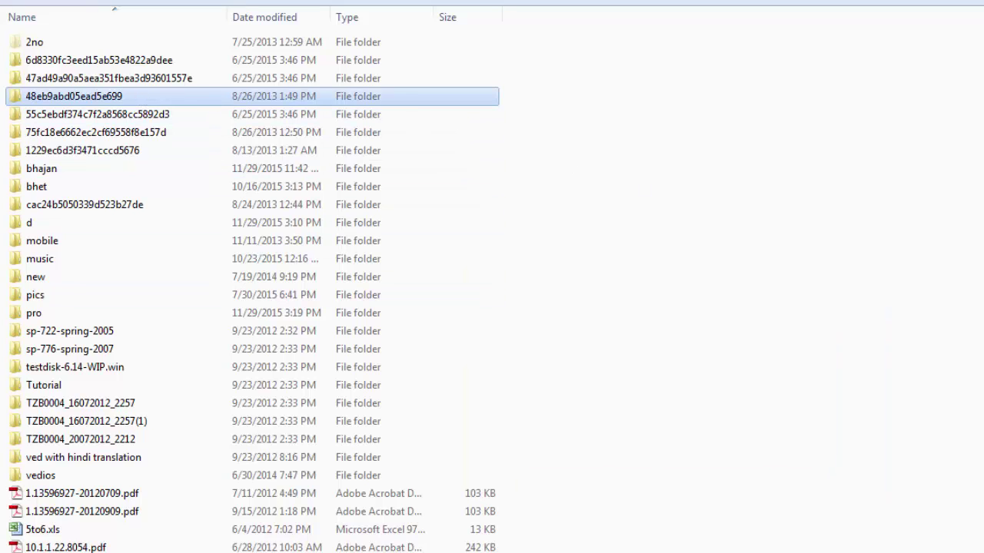
click(863, 342)
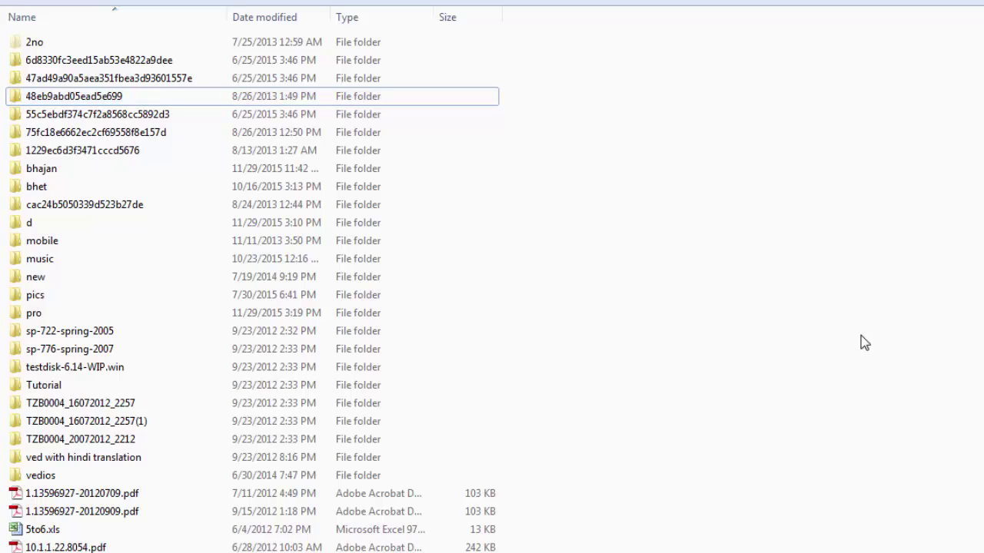